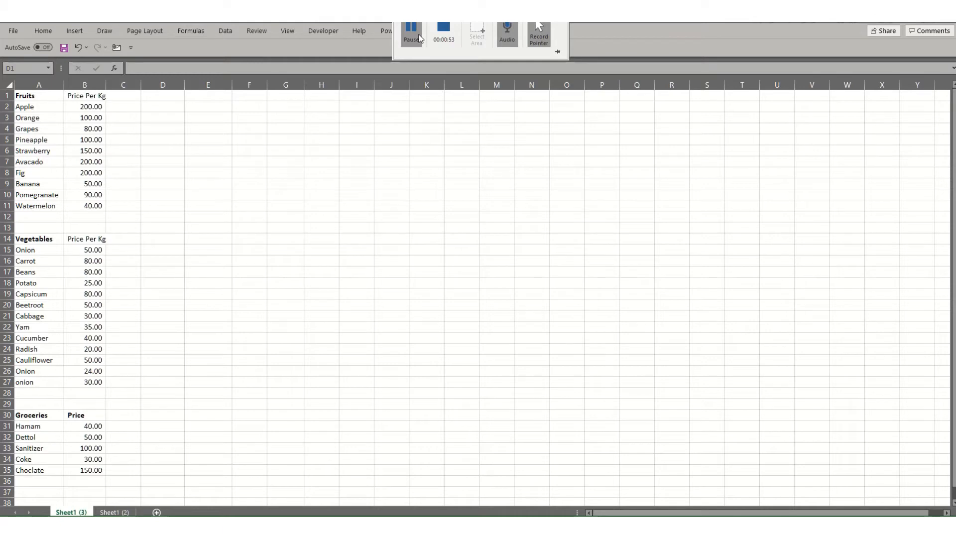
Search the sheet for Carrot with Find, then close the search.
left_click(39, 261)
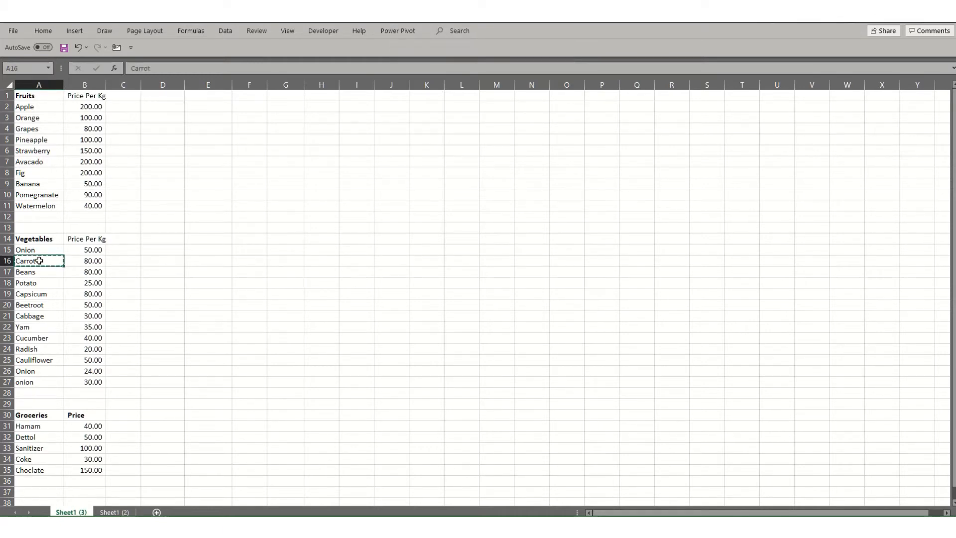
key("ctrl+f")
type("Carrot")
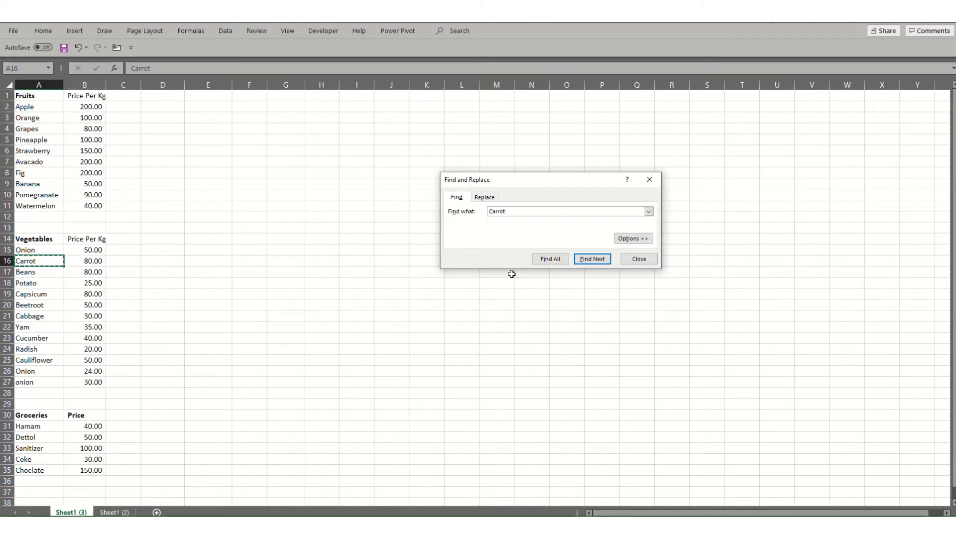
left_click(584, 261)
left_click(322, 163)
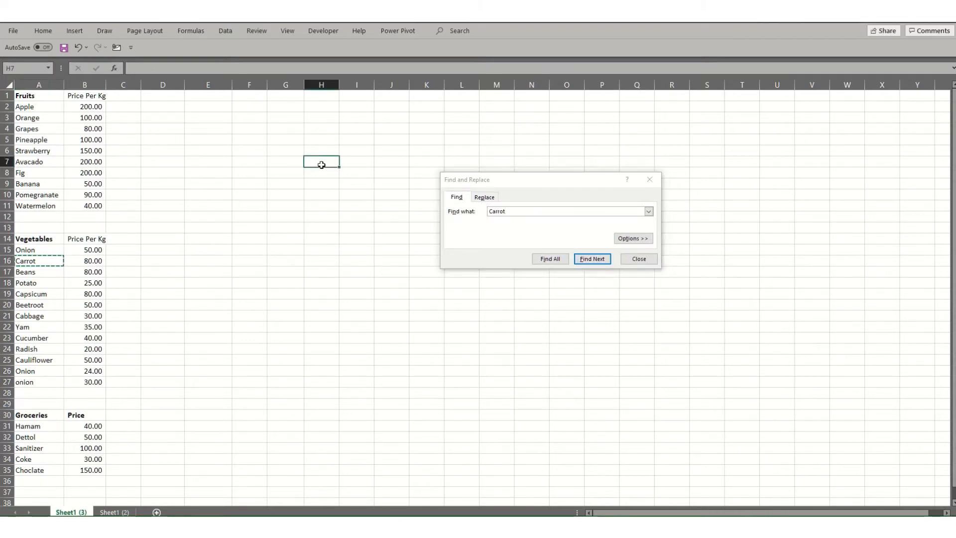
left_click(587, 261)
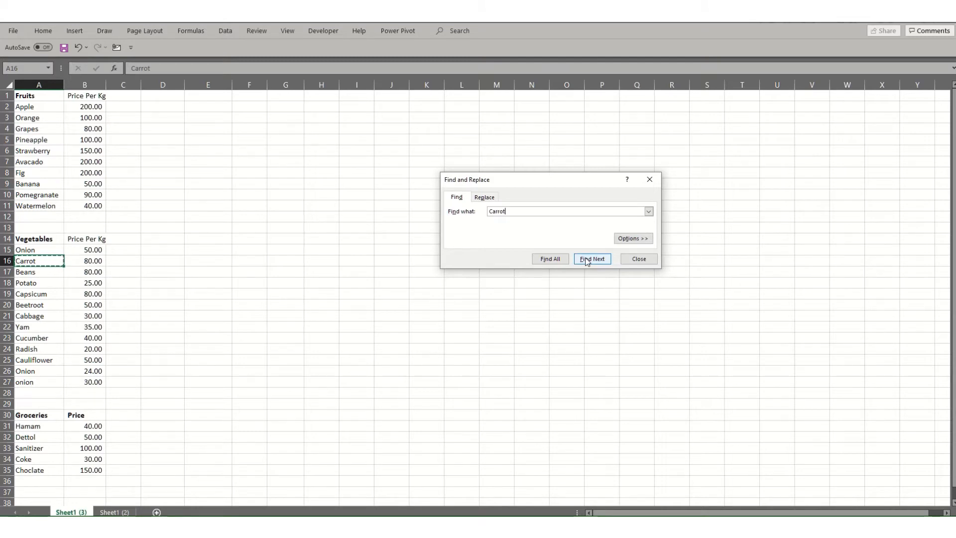
key("Escape")
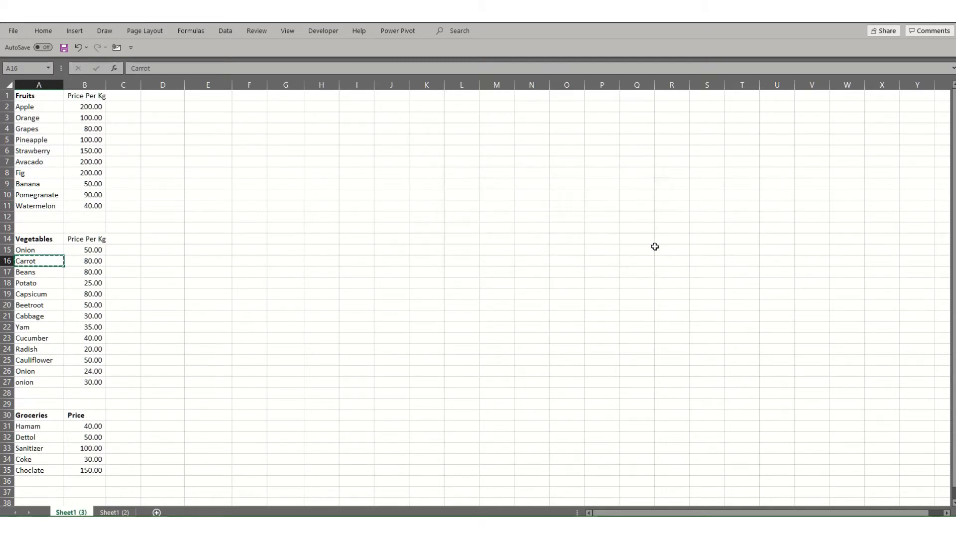
Enter the headers Product List in G4 and Prices in H4, and widen column G to fit its text.
left_click(279, 131)
type("P")
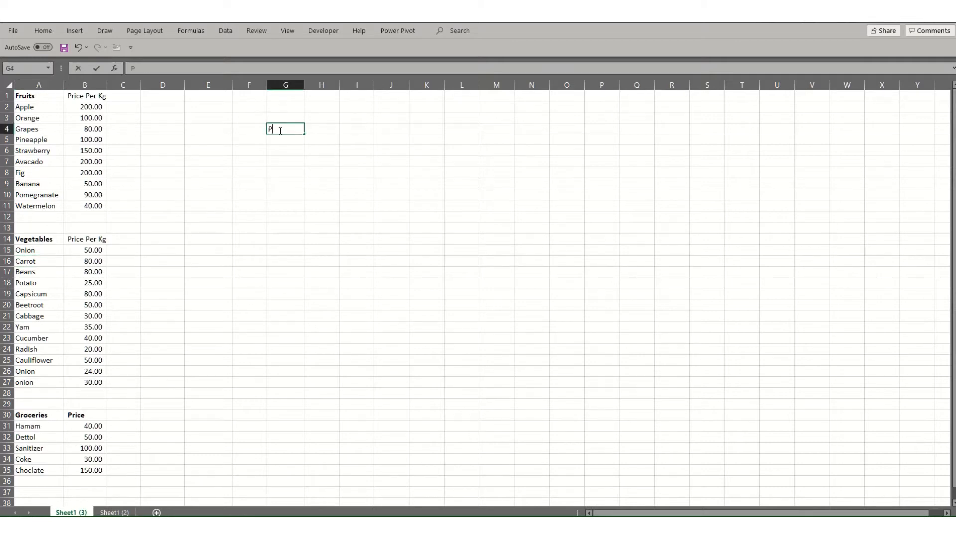
type("roduct List")
key("Return")
left_click(280, 130)
key("Tab")
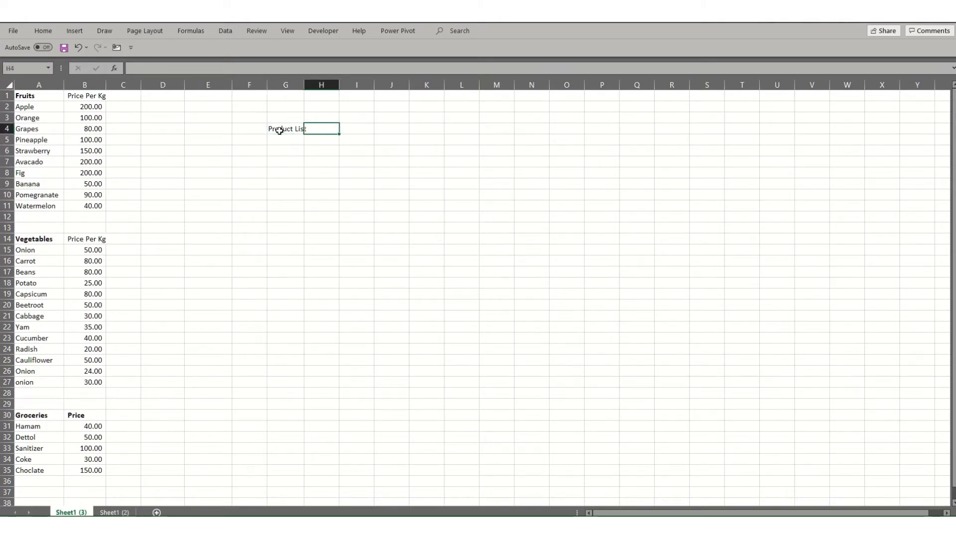
type("Prices")
key("Return")
left_click(280, 131)
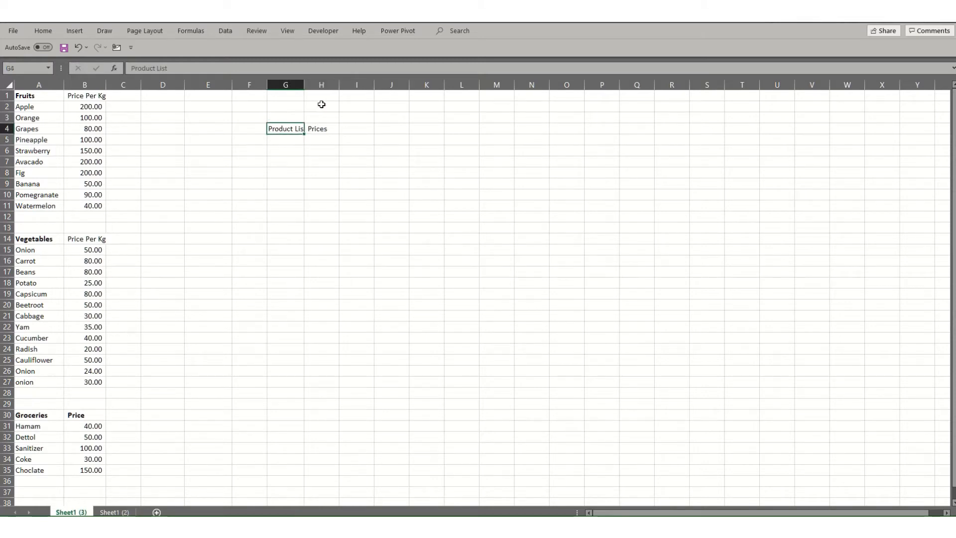
left_click_drag(303, 87, 304, 86)
double_click(304, 86)
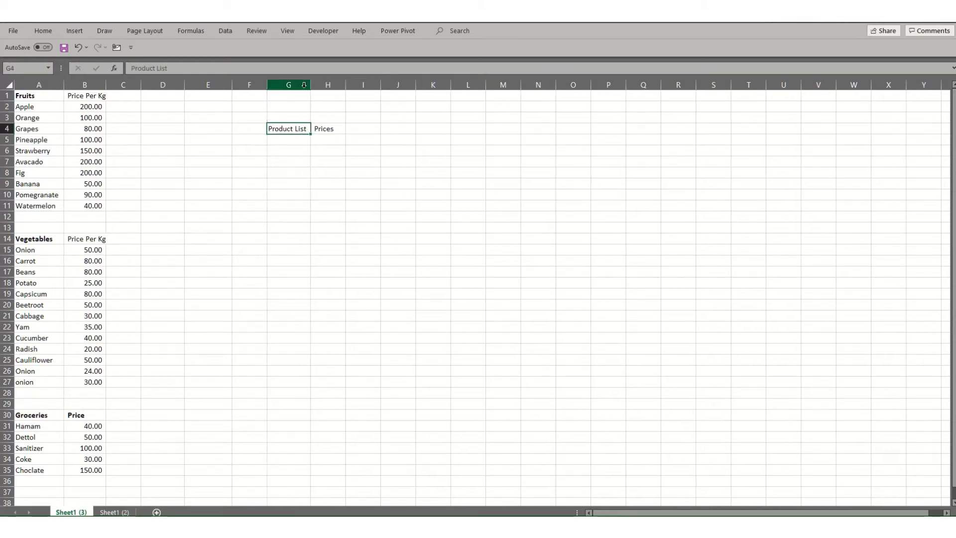
Copy Strawberry from the Fruits list into cell G6 under Product List.
key("Down")
key("Down")
left_click(59, 150)
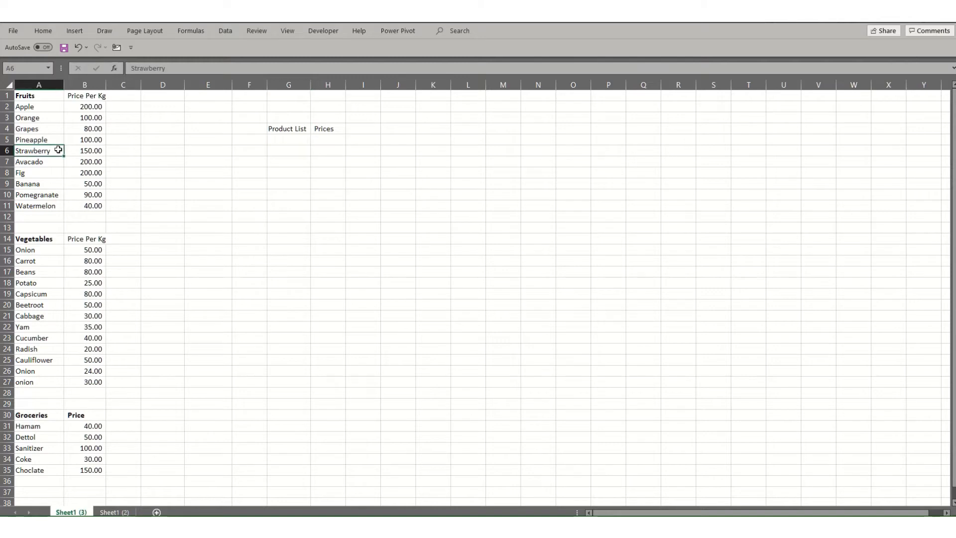
key("ctrl+c")
left_click(290, 146)
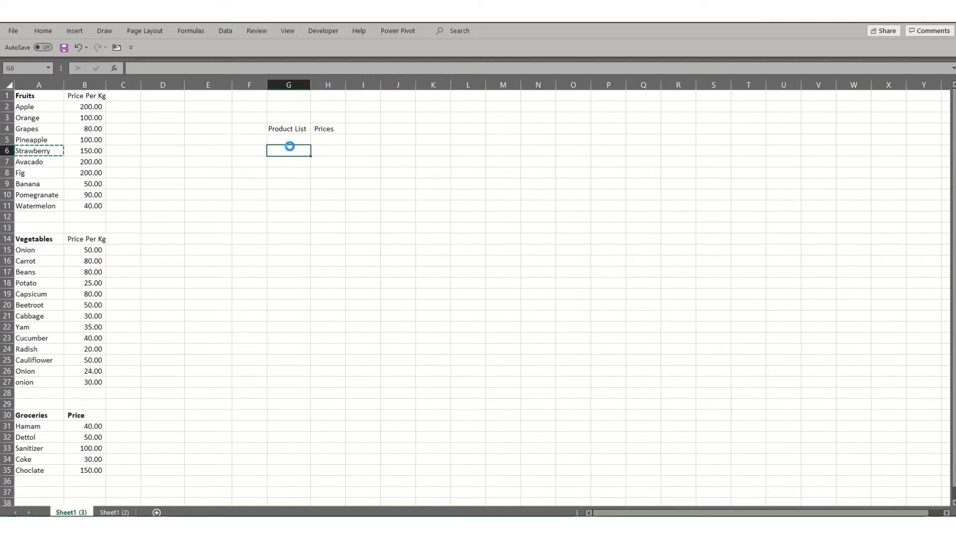
key("ctrl+v")
Copy Potato and Cauliflower from the Vegetables list into cells G7 and G8.
left_click(33, 281)
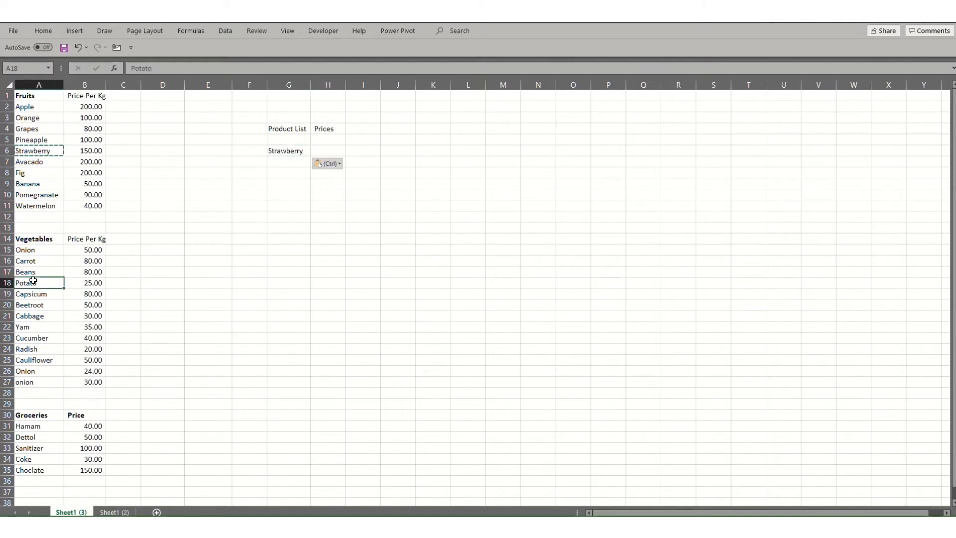
key("ctrl+c")
left_click(292, 161)
key("ctrl+v")
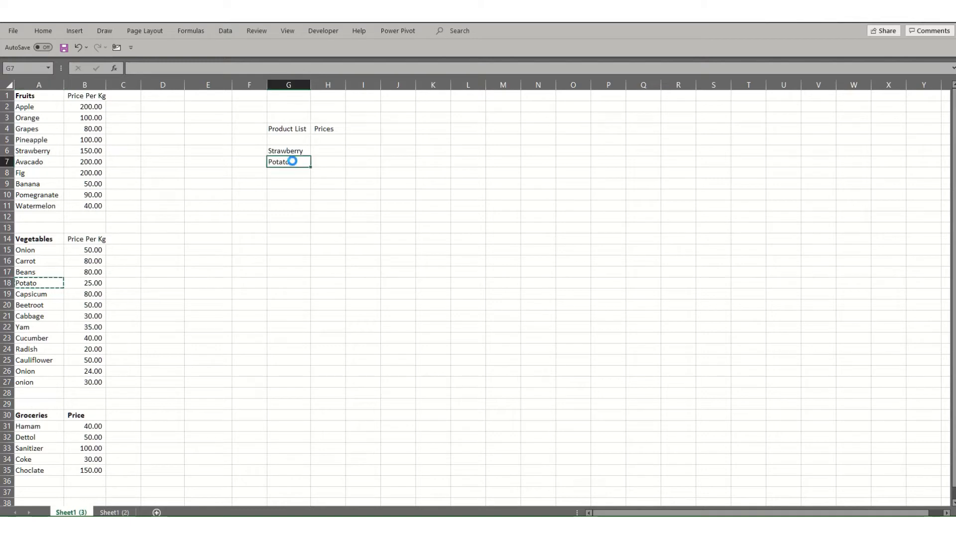
left_click(35, 360)
key("ctrl+c")
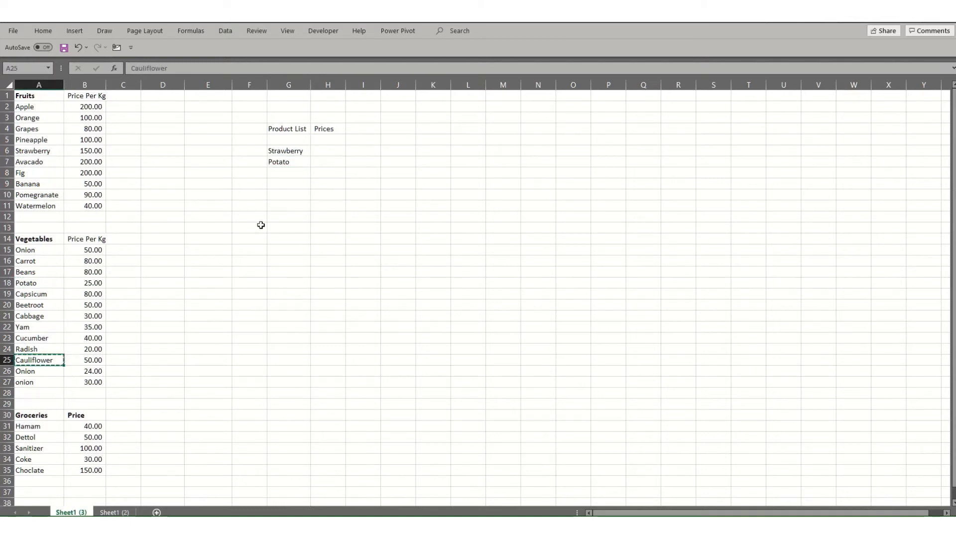
left_click(289, 173)
key("ctrl+v")
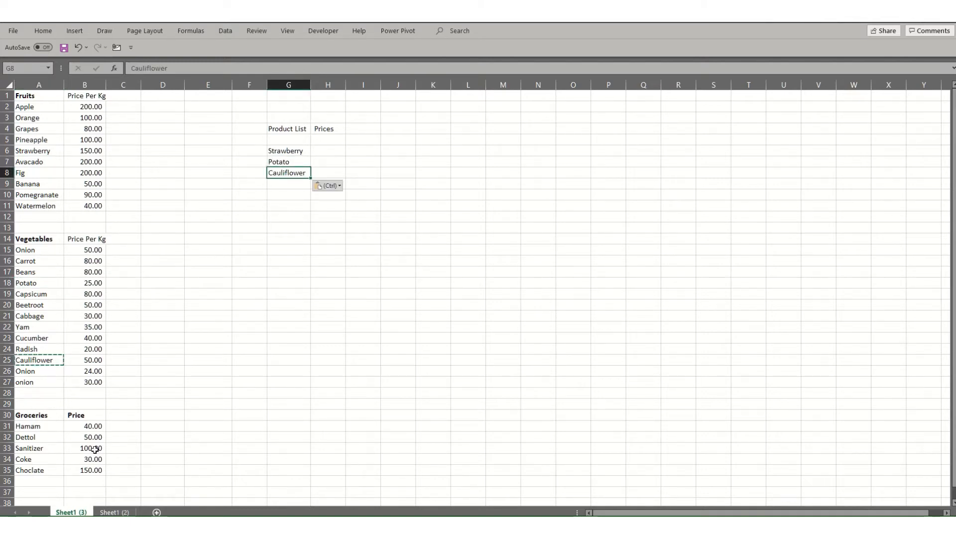
left_click(25, 458)
key("ctrl+c")
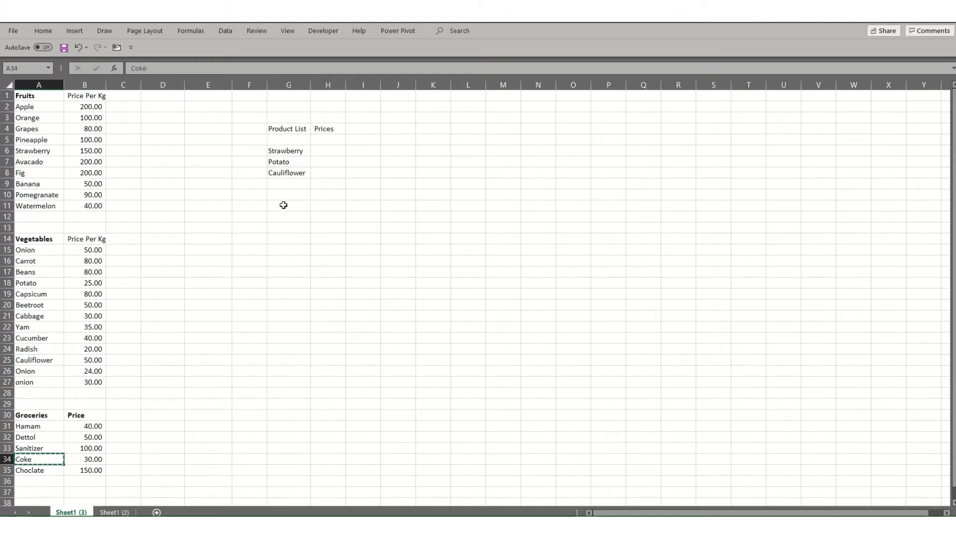
left_click(286, 184)
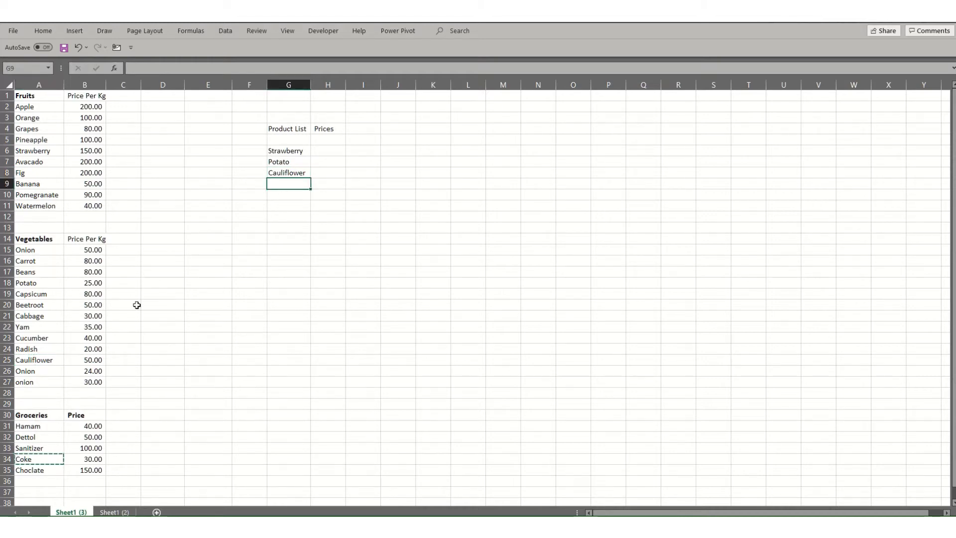
key("Escape")
Copy Sanitizer from the Groceries list into cell G9 of the product list.
left_click(35, 450)
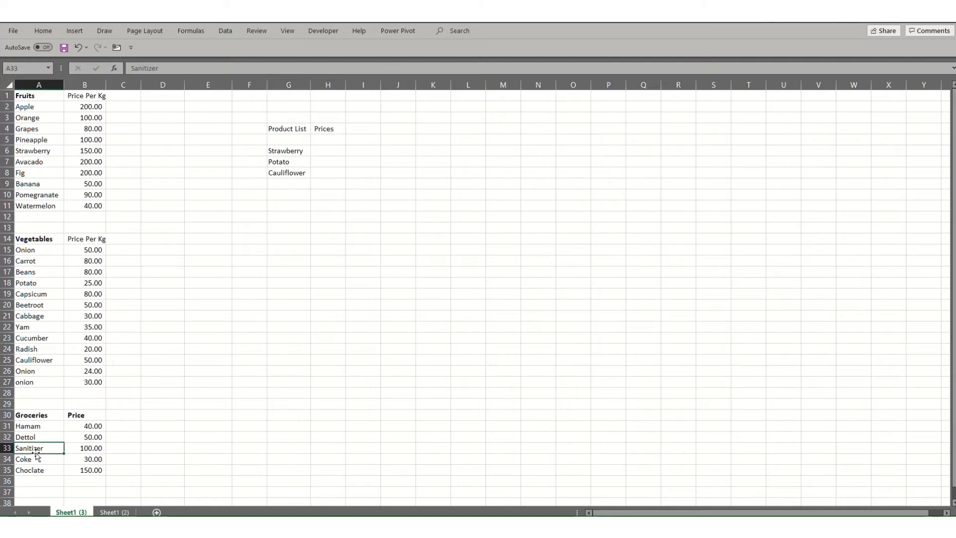
key("ctrl+c")
left_click(283, 182)
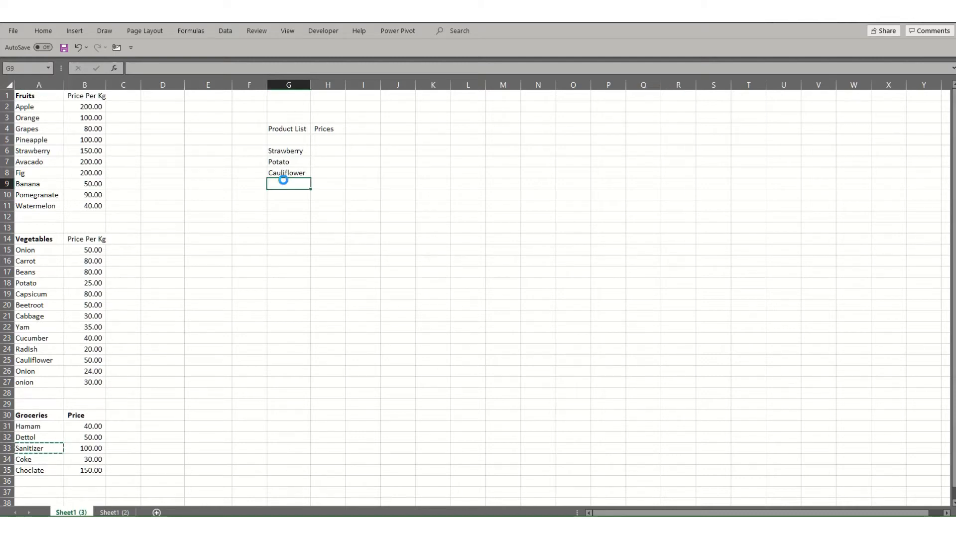
key("ctrl+v")
key("Escape")
Start a VLOOKUP formula in H6 with the Strawberry cell G6 as the lookup value.
left_click(318, 149)
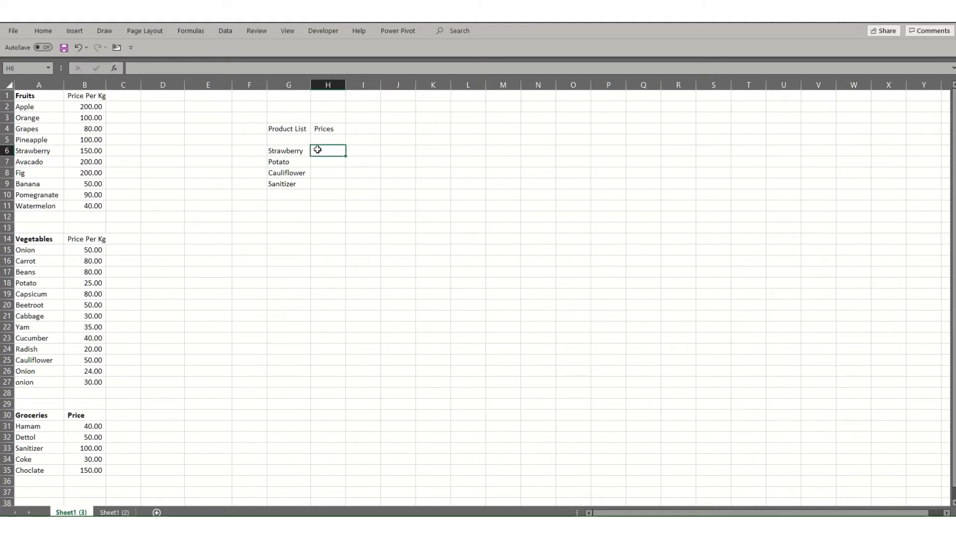
type("=vl")
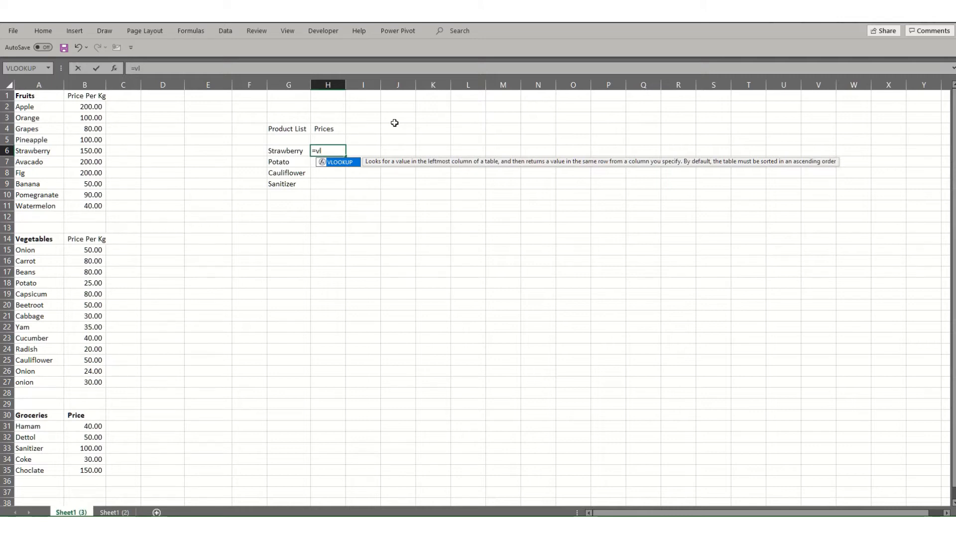
key("Tab")
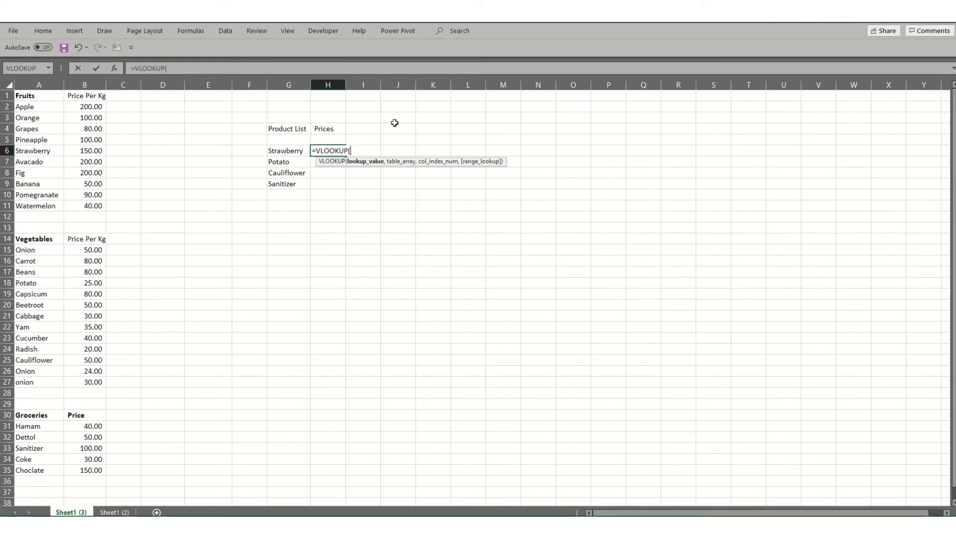
left_click(292, 152)
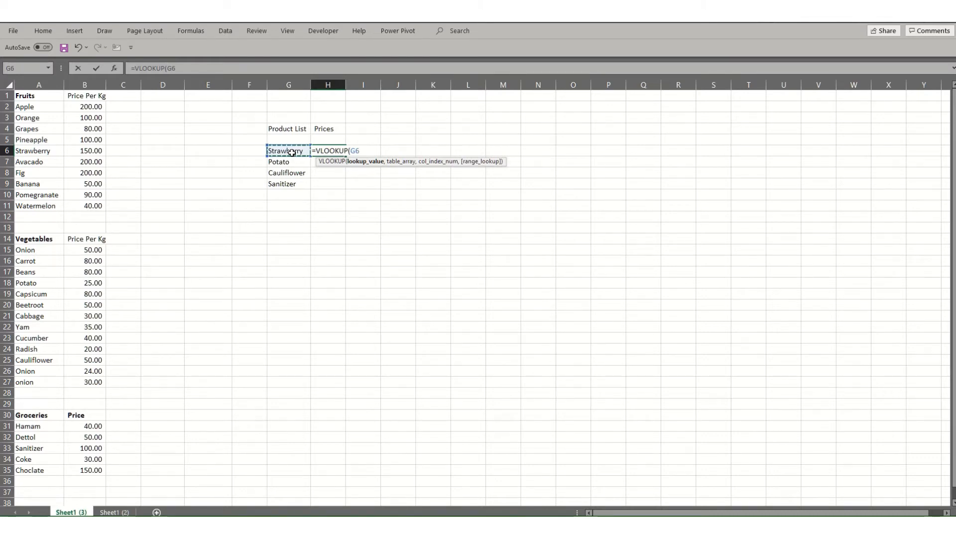
type(",")
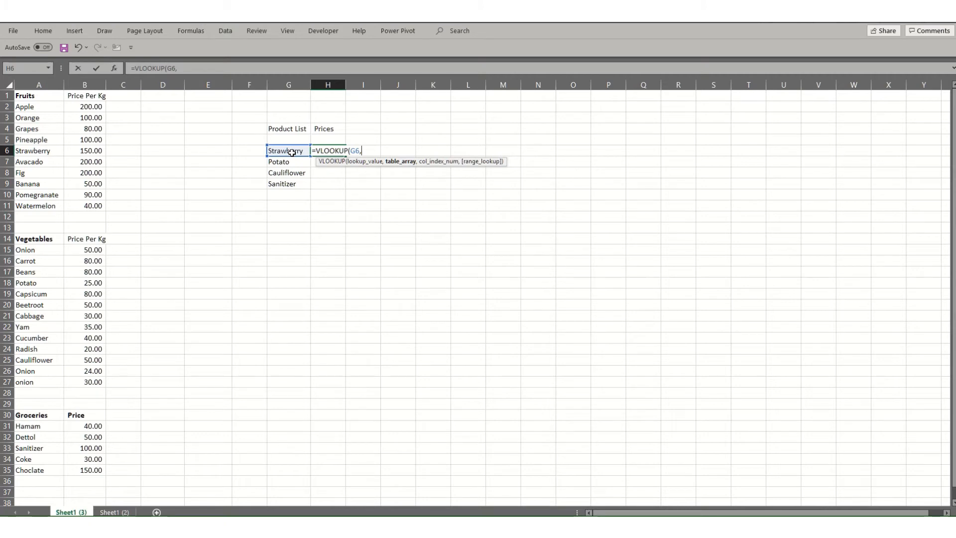
left_click(54, 96)
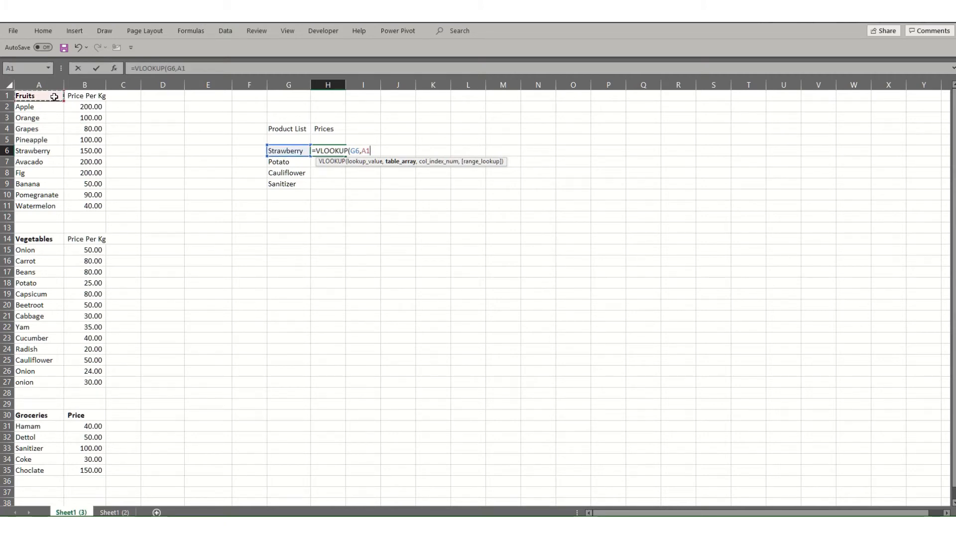
left_click(87, 472, "shift")
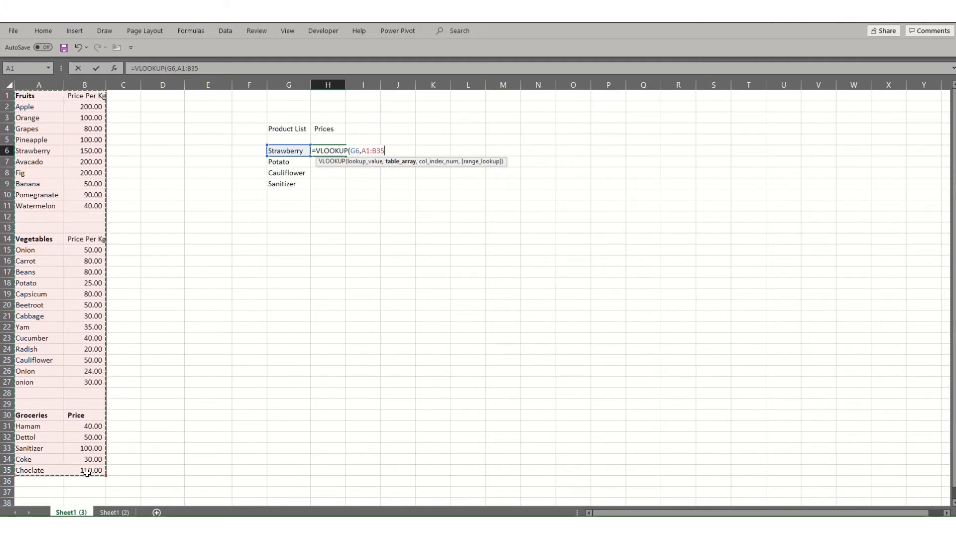
type(",")
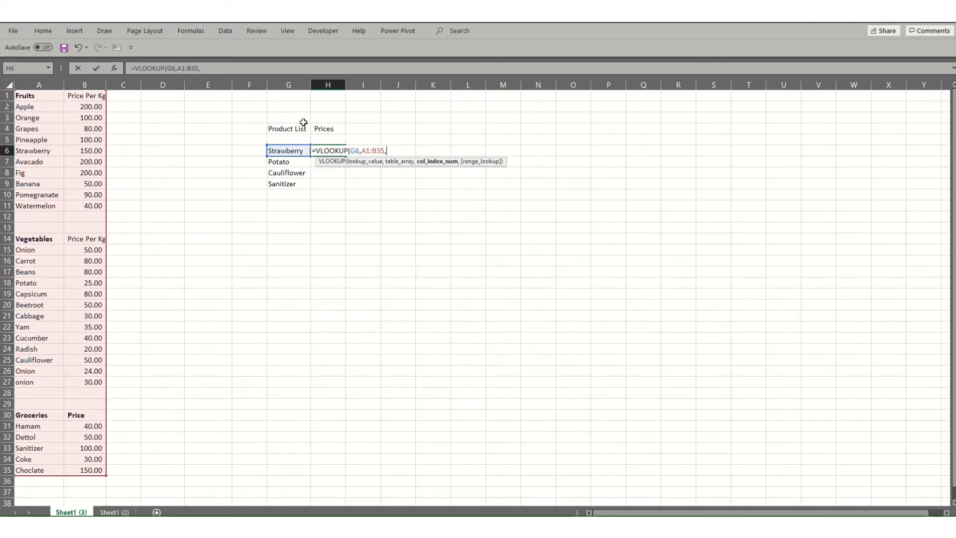
key("BackSpace")
key("BackSpace")
key("BackSpace")
key("BackSpace")
key("BackSpace")
key("BackSpace")
key("BackSpace")
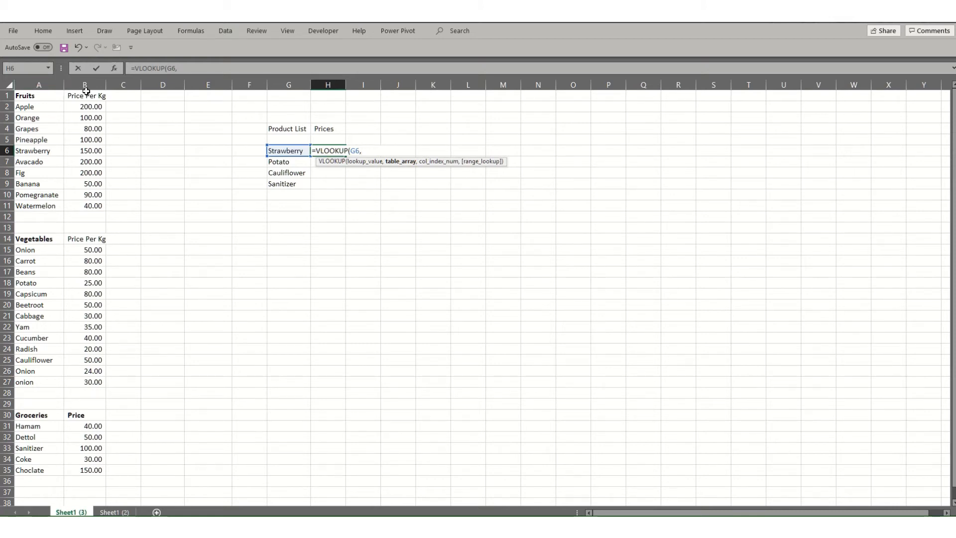
Complete the VLOOKUP in H6 with table range A1:B35, column index 2 and exact match 0.
left_click(55, 96)
left_click_drag(54, 108, 78, 101)
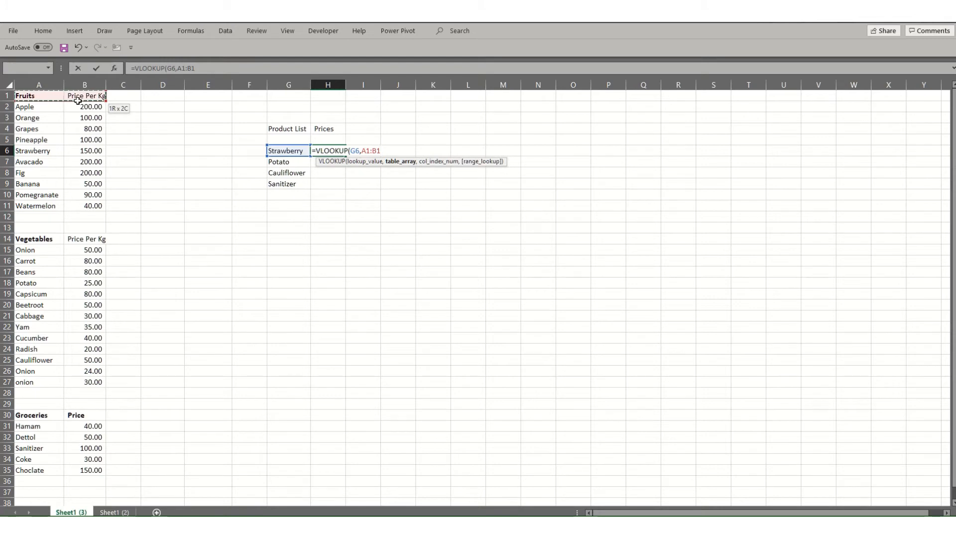
left_click_drag(81, 115, 76, 468)
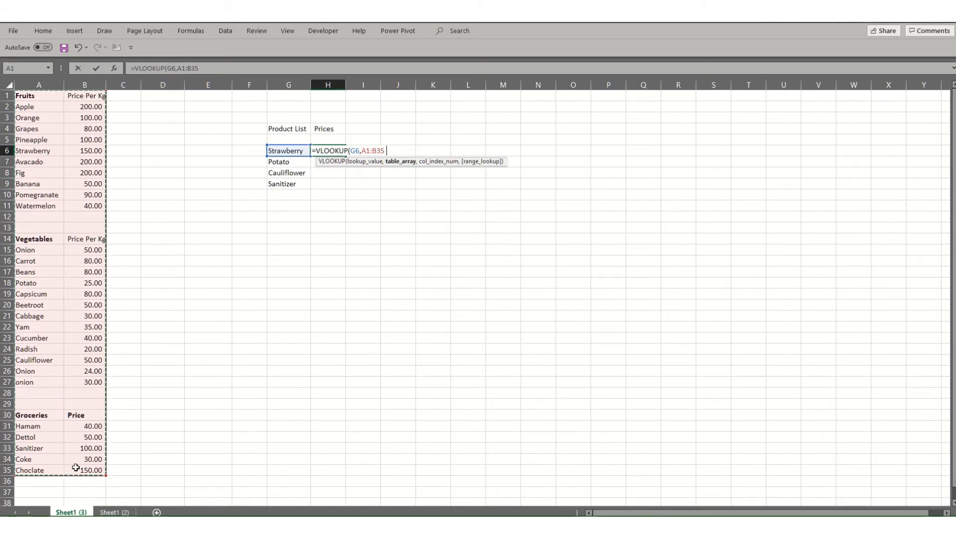
type(",")
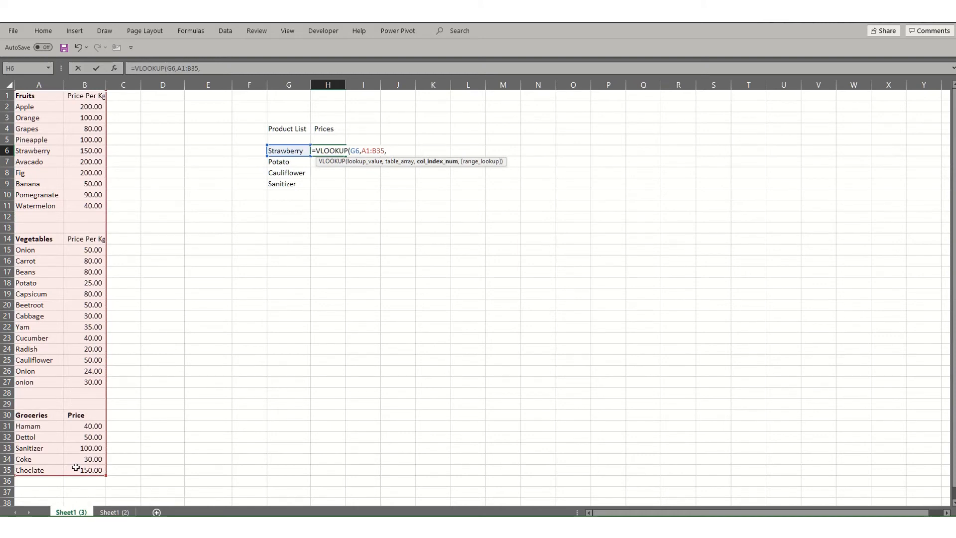
type("2,")
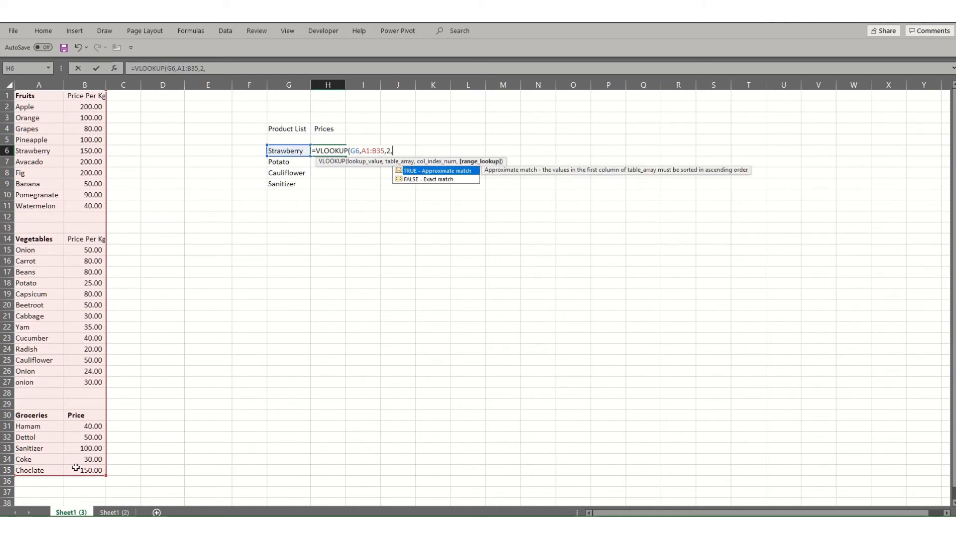
type("0)")
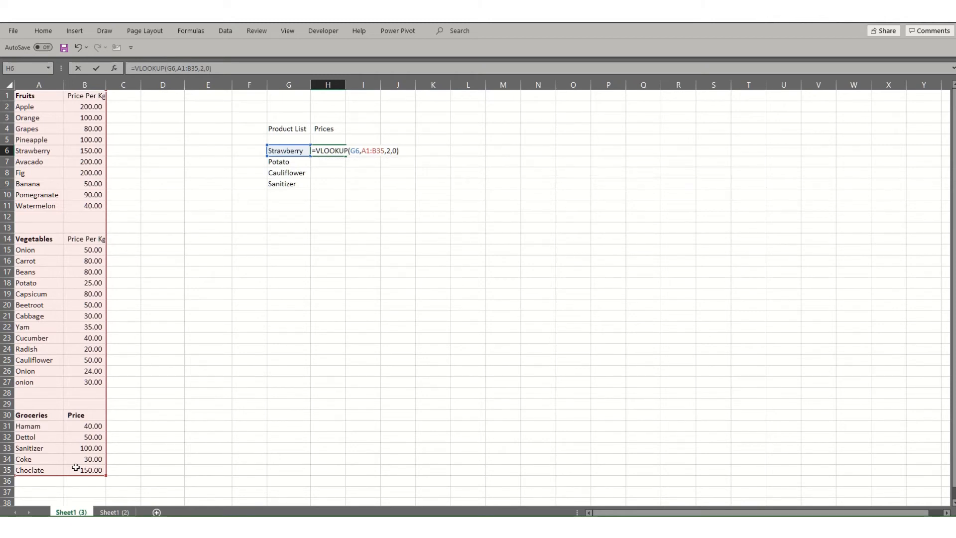
key("Return")
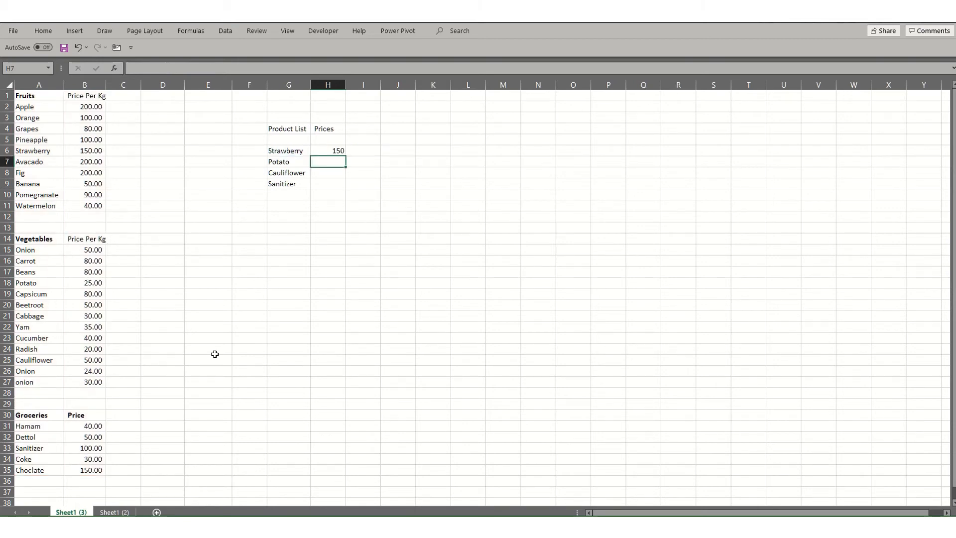
left_click(297, 149)
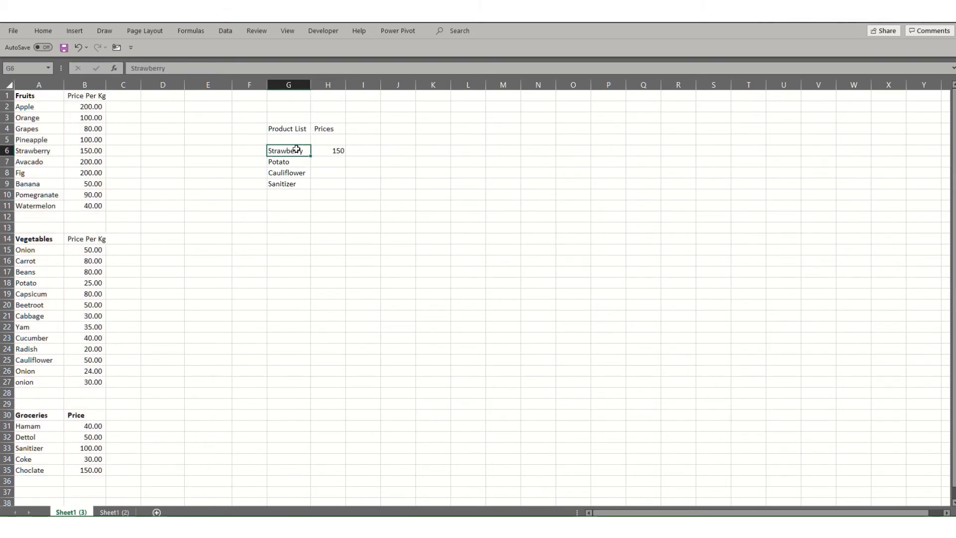
Search the sheet for the product in G6, Strawberry, and check its price in the Fruits list.
key("ctrl+c")
key("ctrl+f")
key("Return")
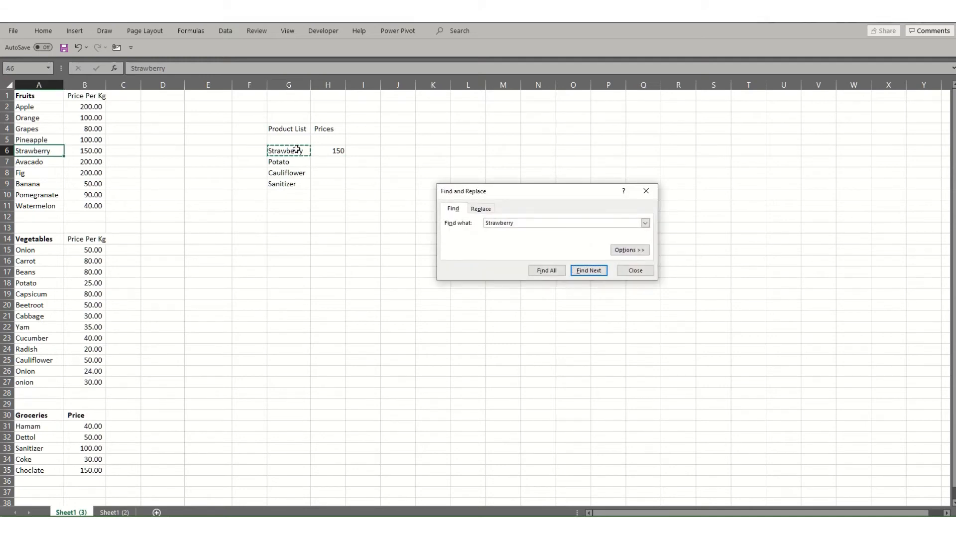
key("Escape")
key("Right")
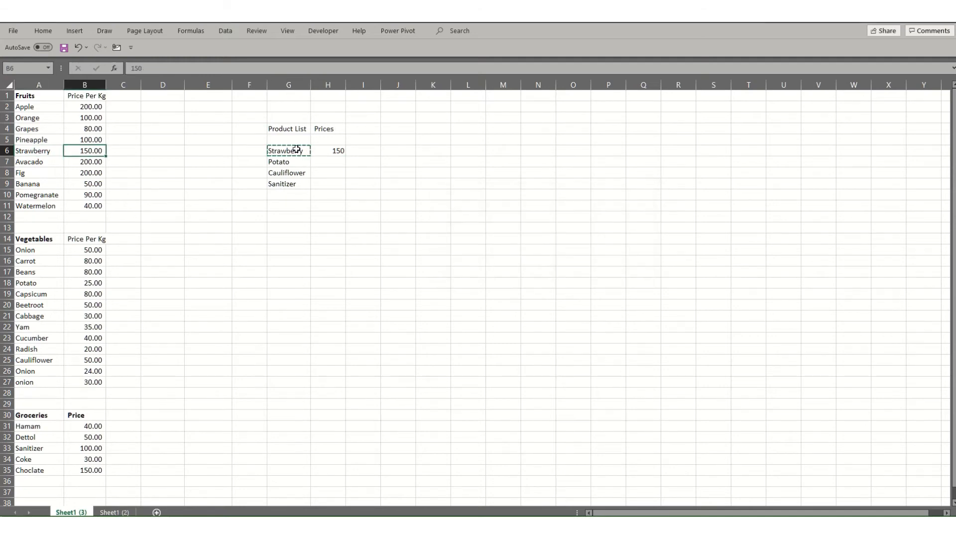
Fill the VLOOKUP formula from H6 down to H9 for Potato, Cauliflower and Sanitizer.
key("Right")
key("Right")
key("Right")
key("Right")
key("Right")
key("Right")
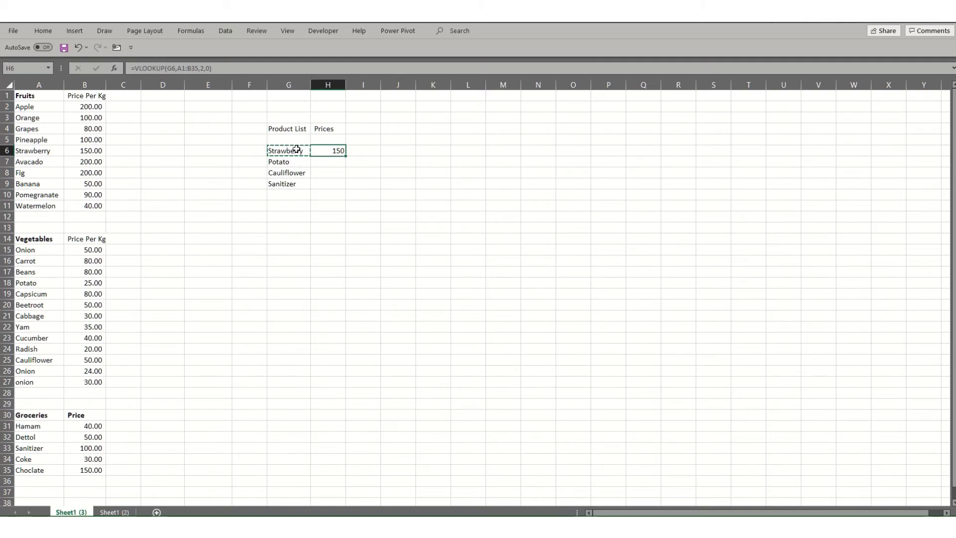
key("shift+Down")
key("shift+Down")
key("shift+Down")
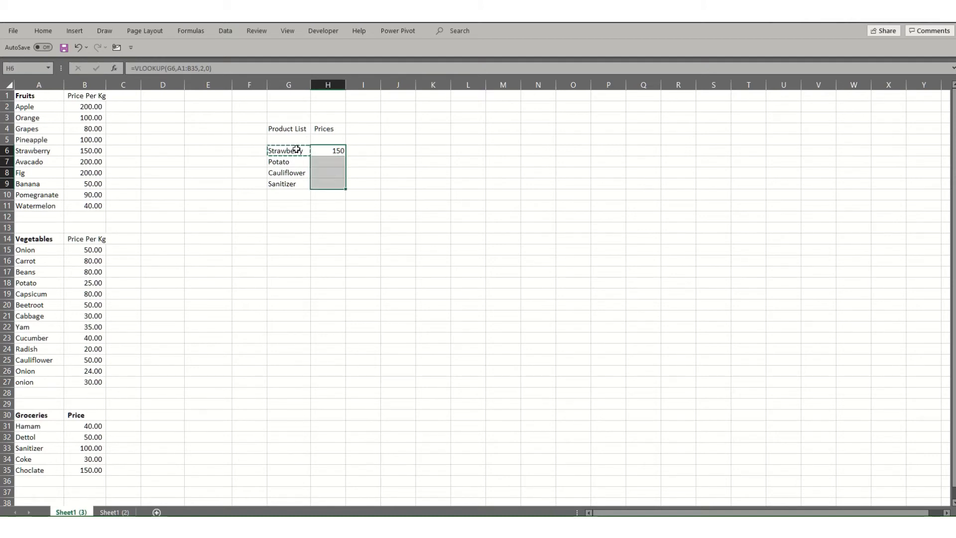
key("Escape")
key("ctrl+d")
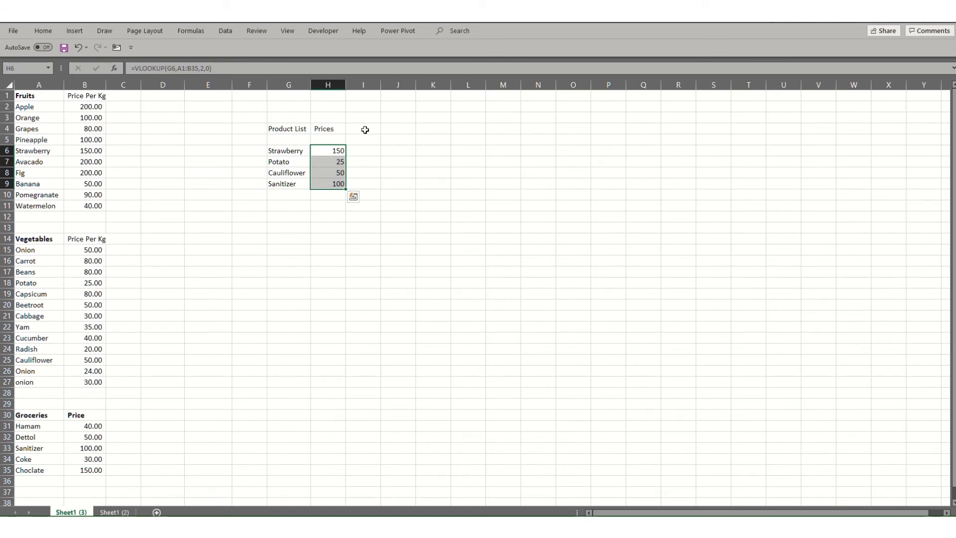
Insert the VLOOKUP function in I6 from the Lookup & Reference functions, with G6 as the lookup value.
key("Right")
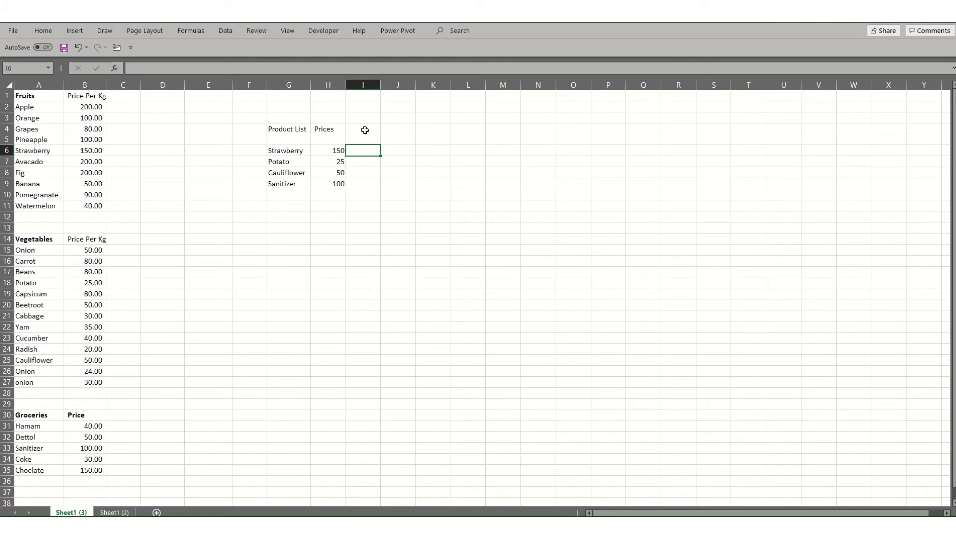
left_click(207, 31)
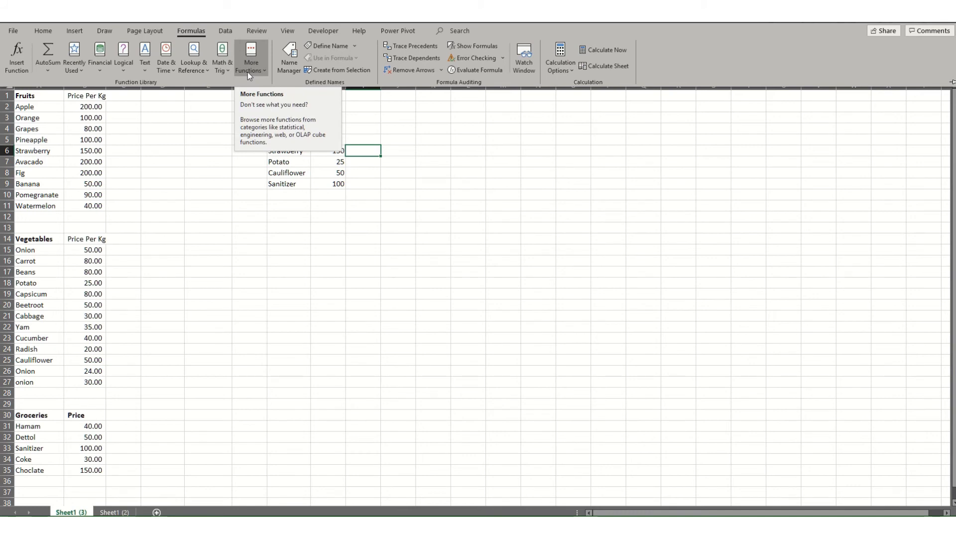
left_click(202, 67)
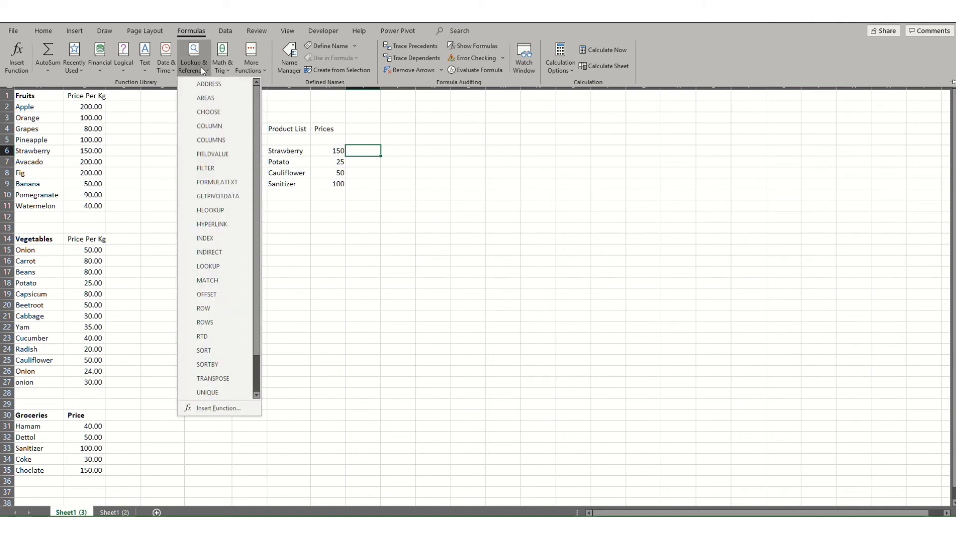
left_click_drag(254, 115, 267, 262)
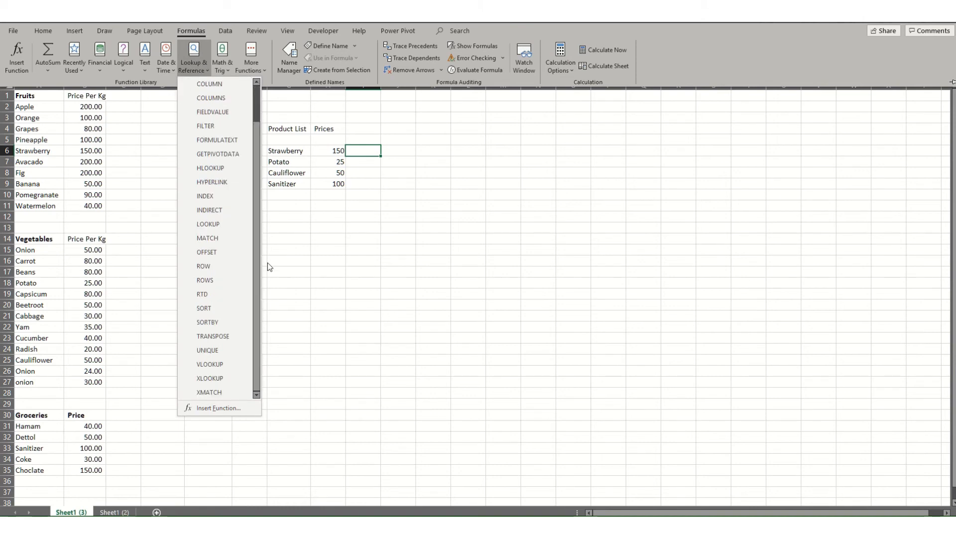
left_click(231, 369)
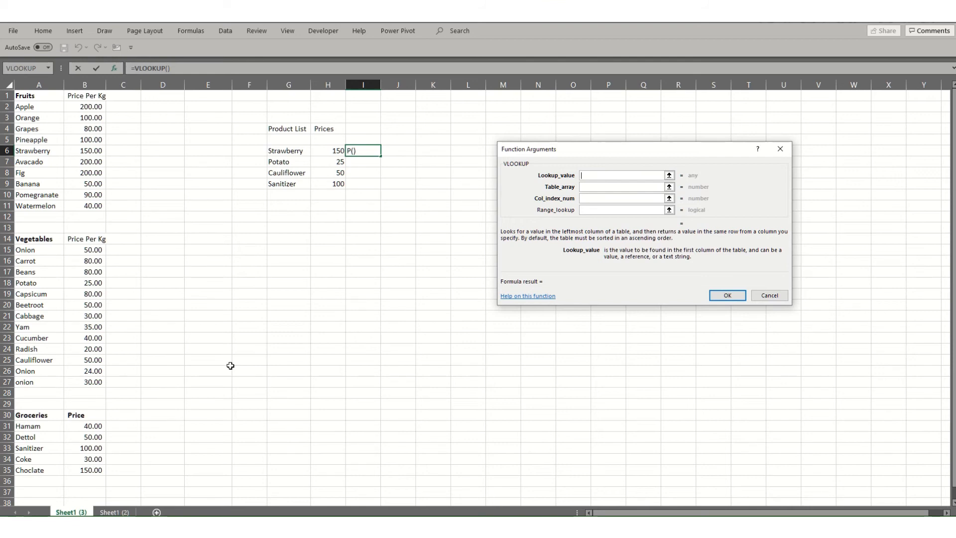
left_click(302, 151)
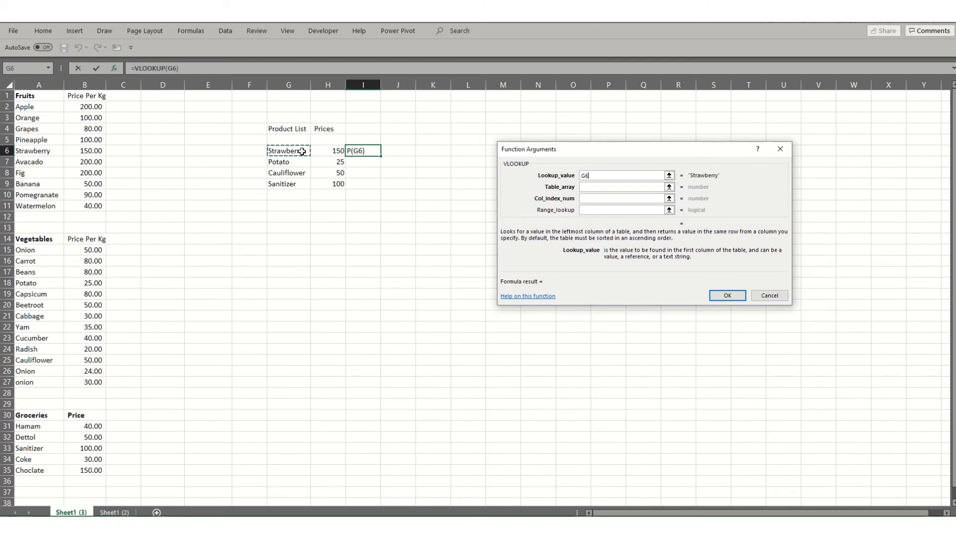
Complete the VLOOKUP arguments for I6 with table array A1:B35, column index 2 and range lookup 0.
left_click(596, 188)
left_click(596, 187)
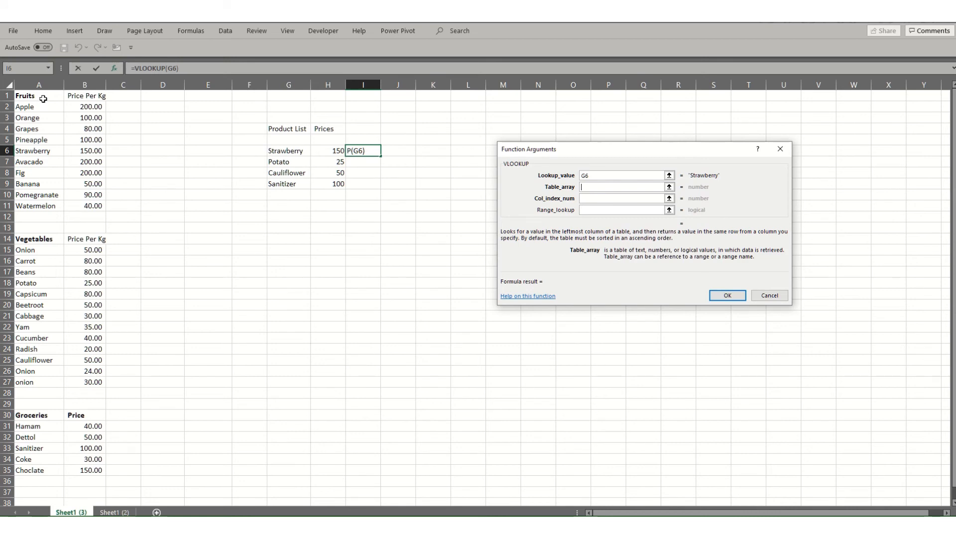
left_click_drag(43, 98, 84, 471)
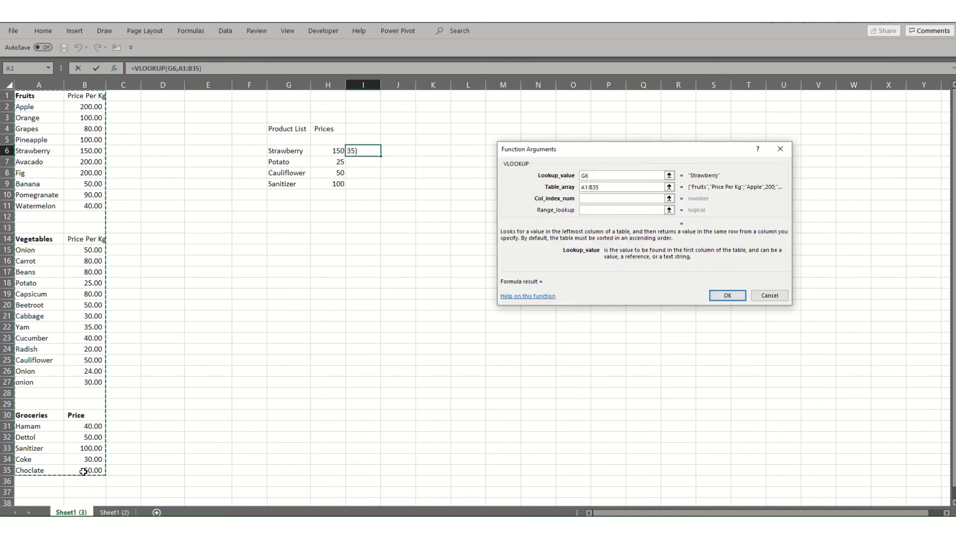
key("Tab")
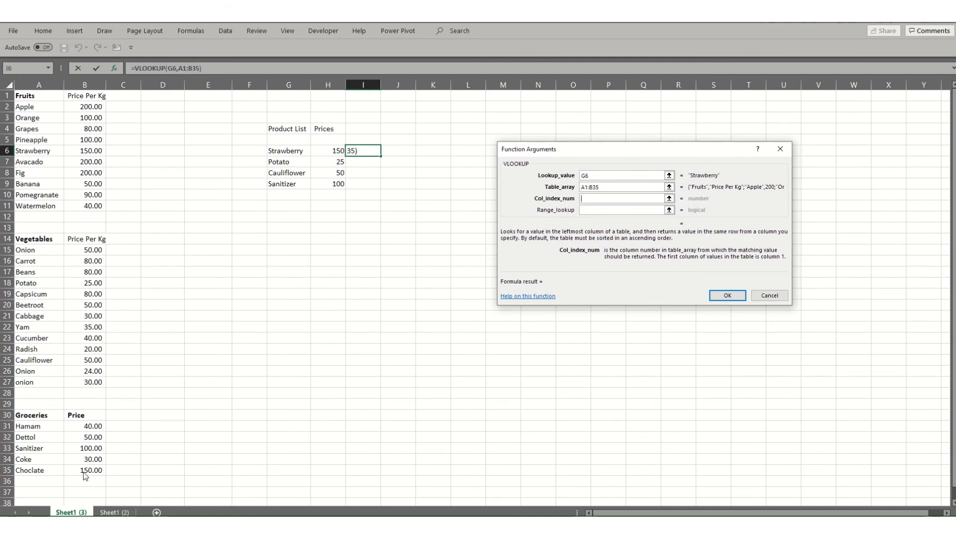
type("2")
key("Tab")
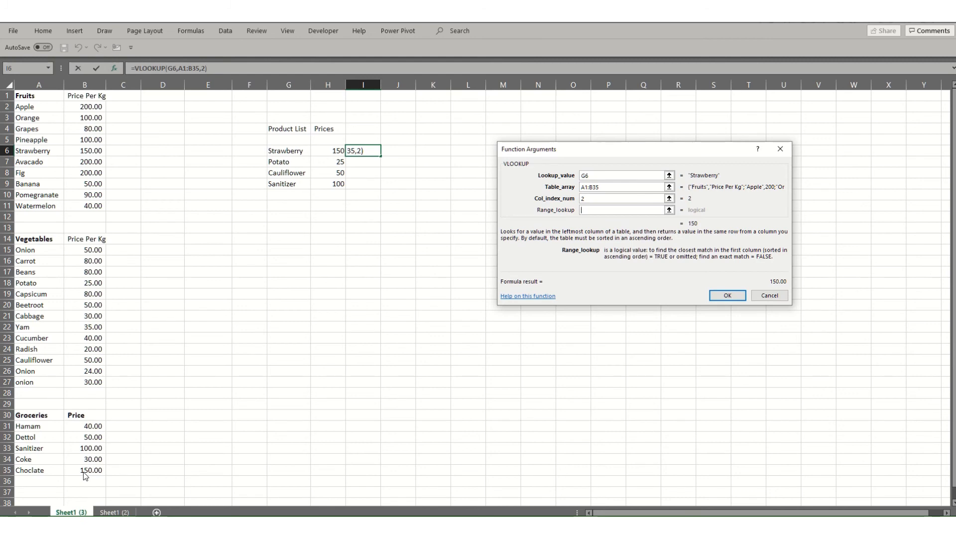
type("0")
left_click(720, 295)
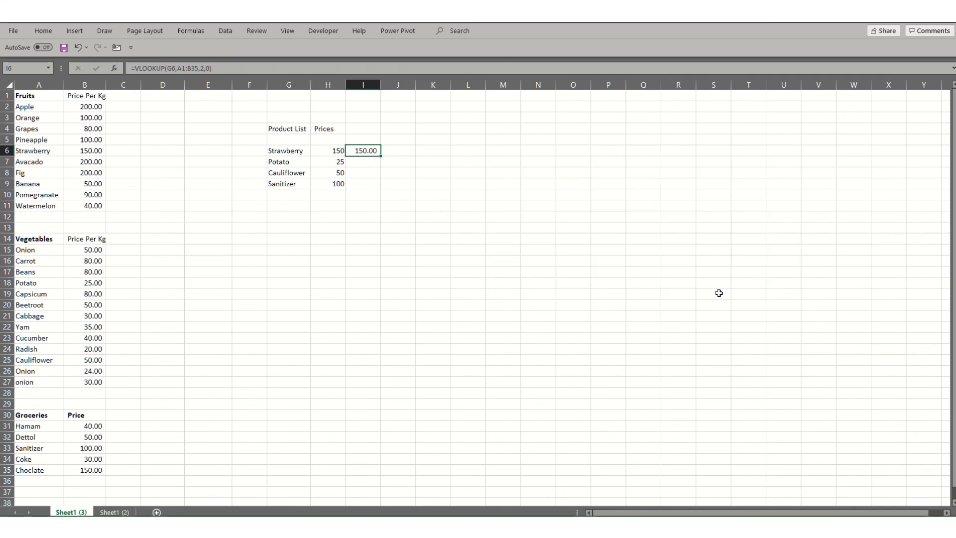
Fill the VLOOKUP formula from I6 down to I9 for the remaining products.
key("shift+Down")
key("shift+Down")
key("shift+Down")
key("ctrl+d")
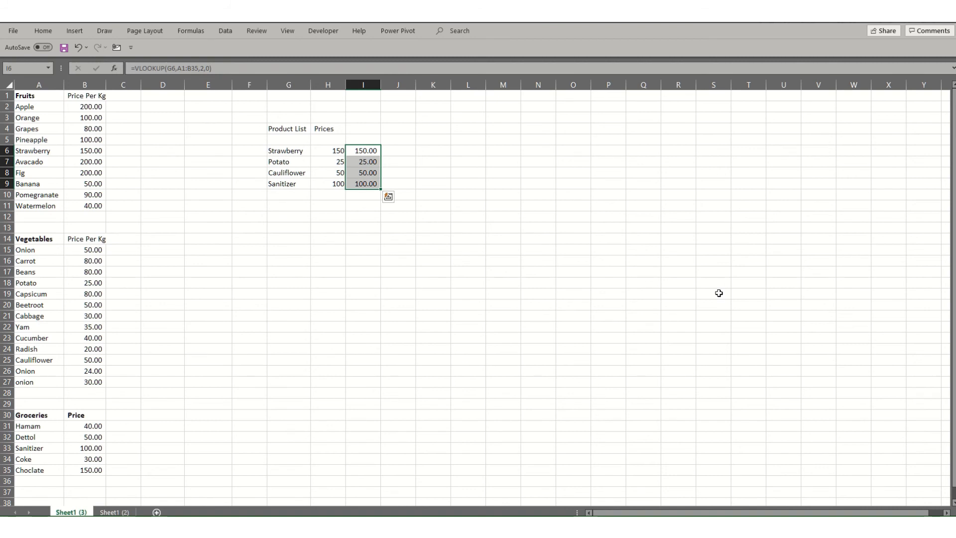
Compare the VLOOKUP prices in H6:H9 with those in I6:I9.
key("Left")
key("shift+Down")
key("shift+Down")
key("shift+Down")
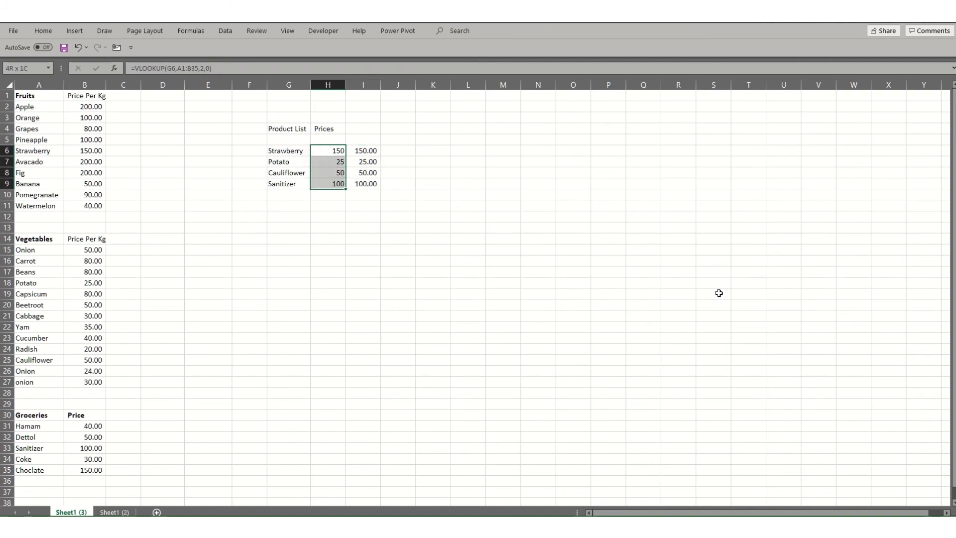
key("Right")
key("shift+Down")
key("shift+Down")
key("shift+Down")
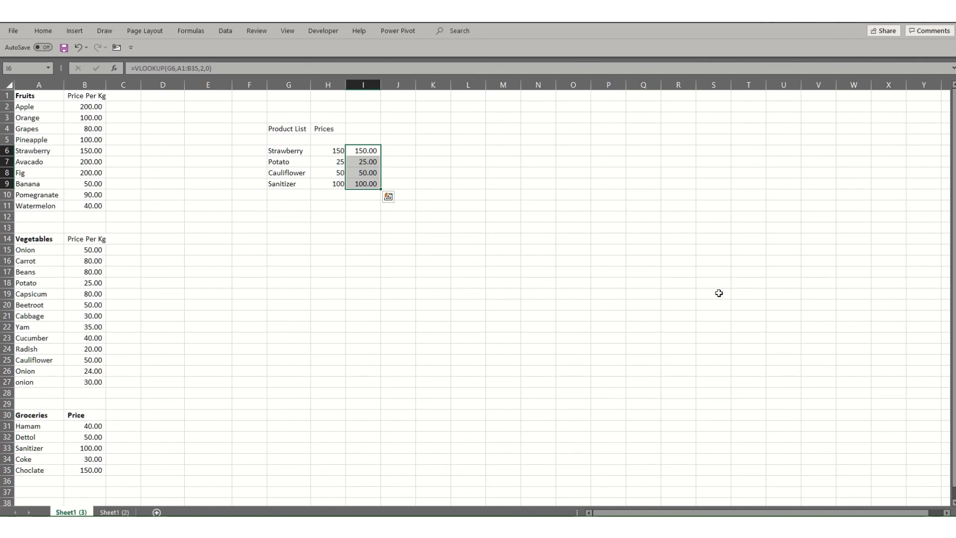
key("alt+Tab")
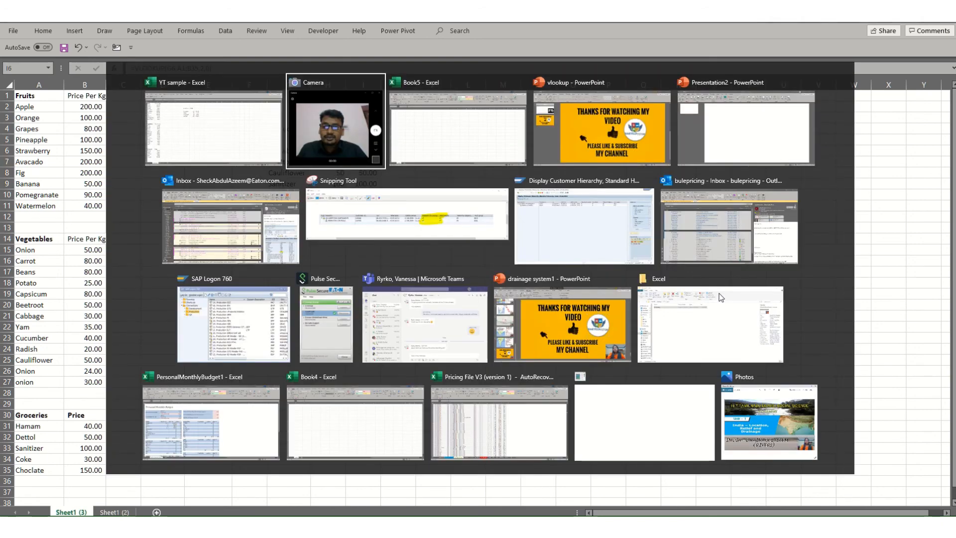